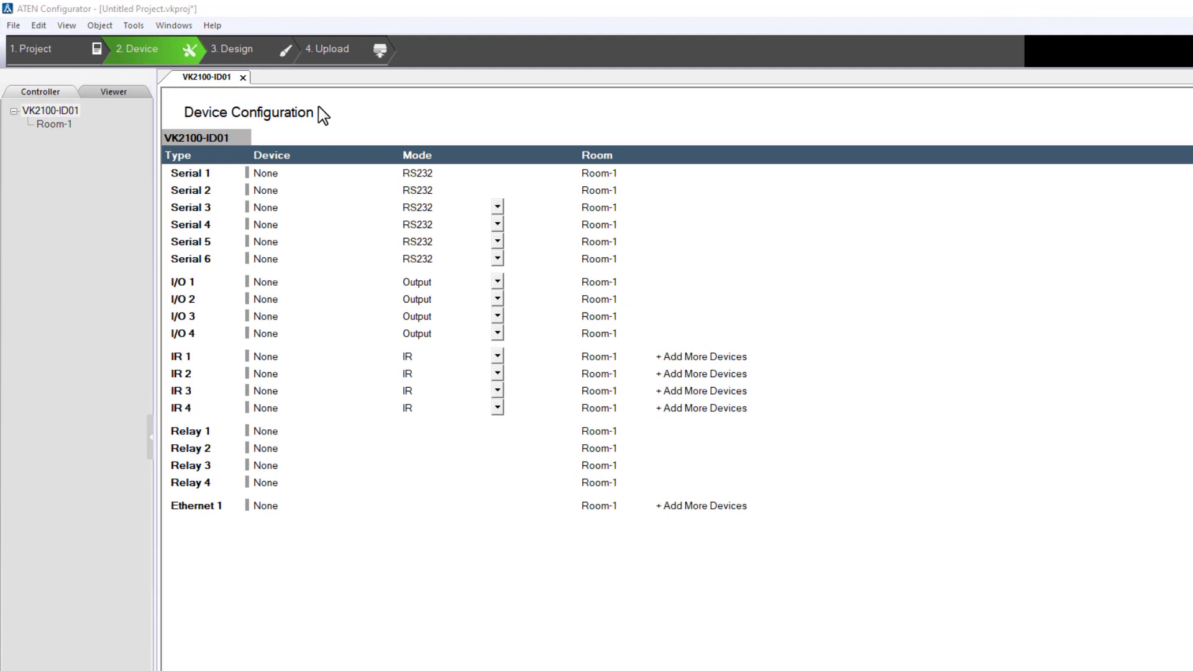
Open the Database Generator and start adding a device from the ATEN Device Library
{"action": "left_click", "coordinate": [138, 26]}
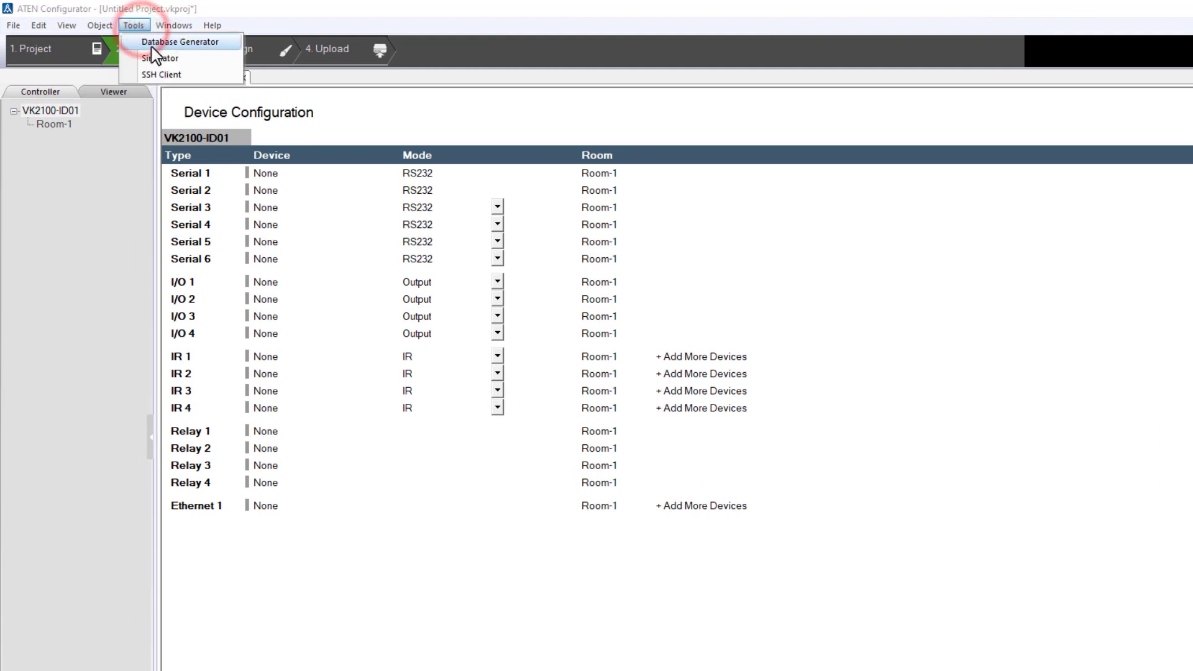
{"action": "left_click", "coordinate": [220, 42]}
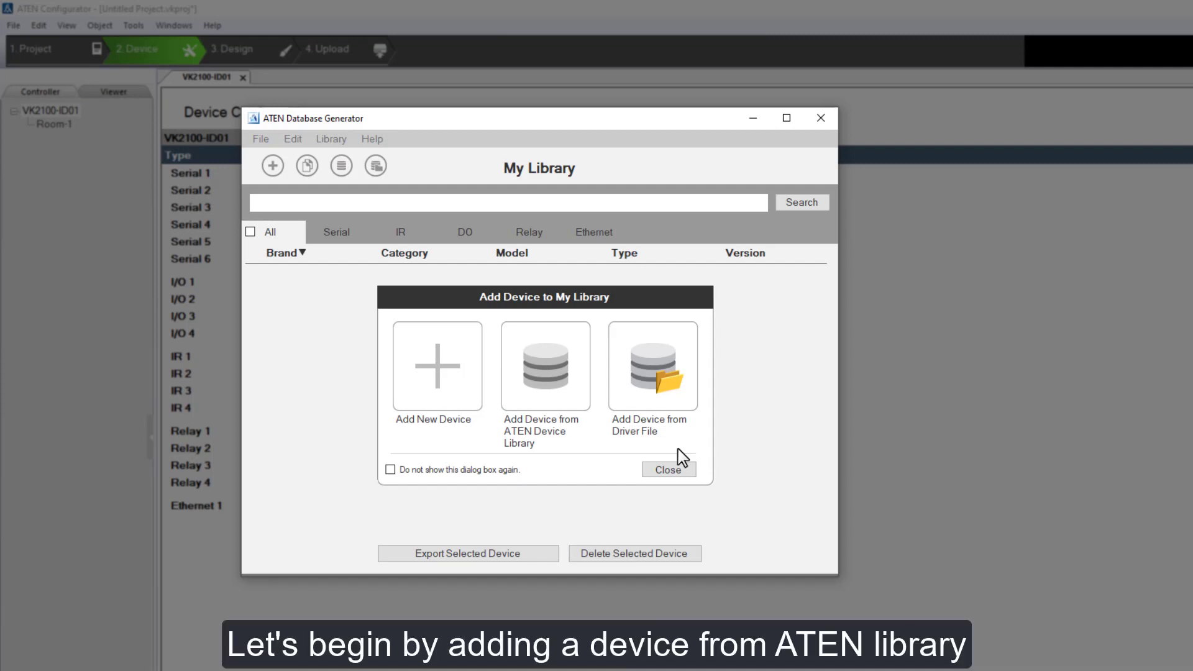
{"action": "left_click", "coordinate": [558, 401]}
{"action": "left_click", "coordinate": [353, 196]}
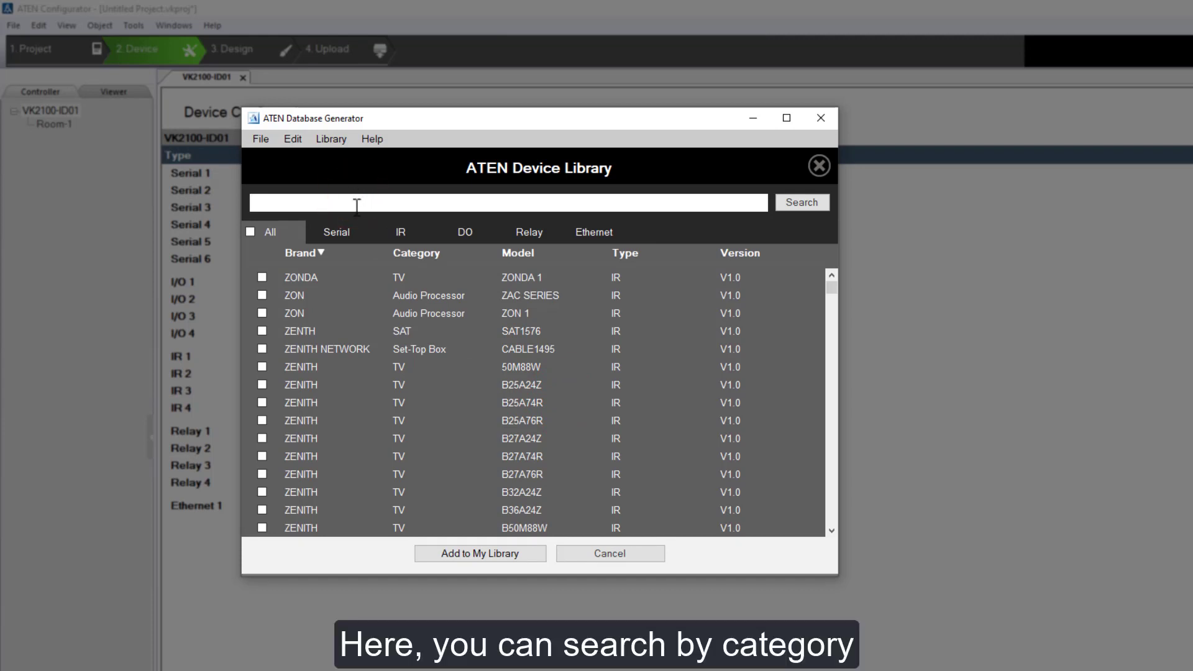
Browse the Serial and IR drivers in the ATEN Device Library and return to all device types
{"action": "left_click", "coordinate": [338, 235]}
{"action": "left_click", "coordinate": [392, 235]}
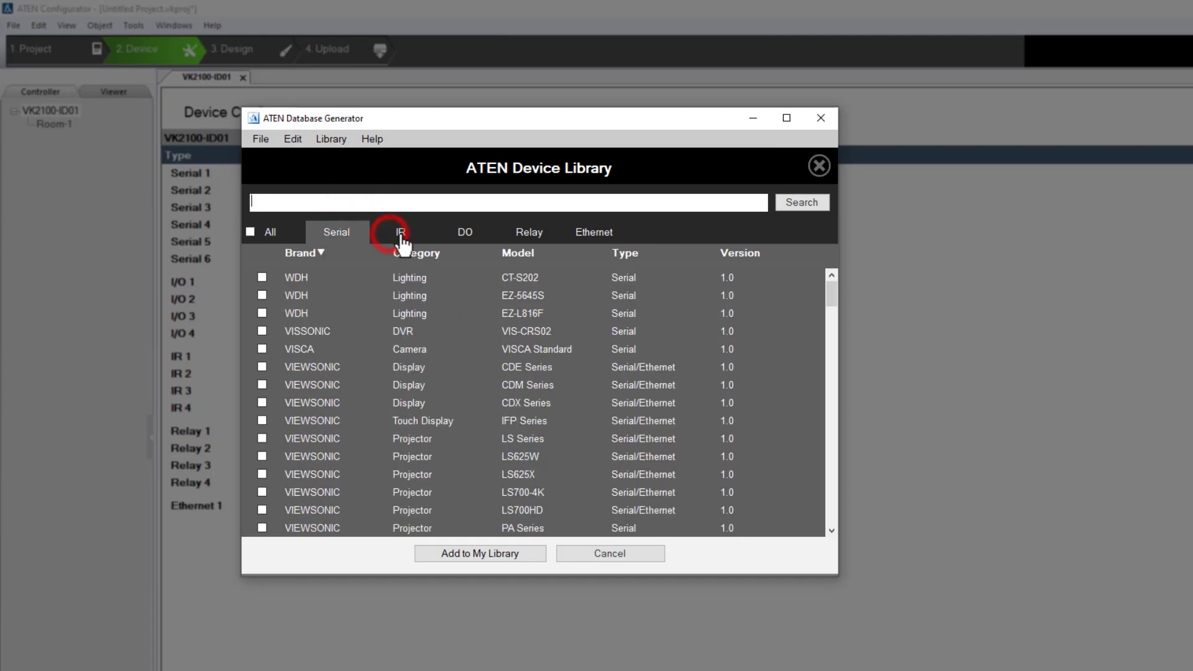
{"action": "left_click", "coordinate": [271, 234]}
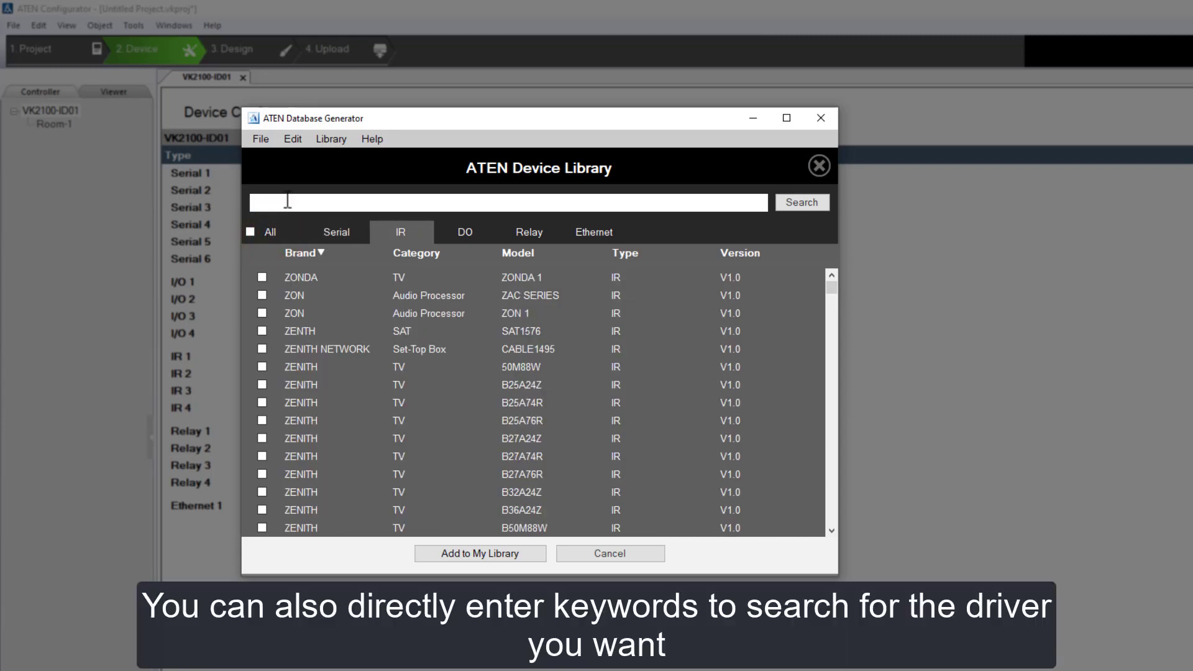
Search the device library for VP2730 and add the ATEN Video Matrix Switch driver to My Library
{"action": "left_click", "coordinate": [289, 198]}
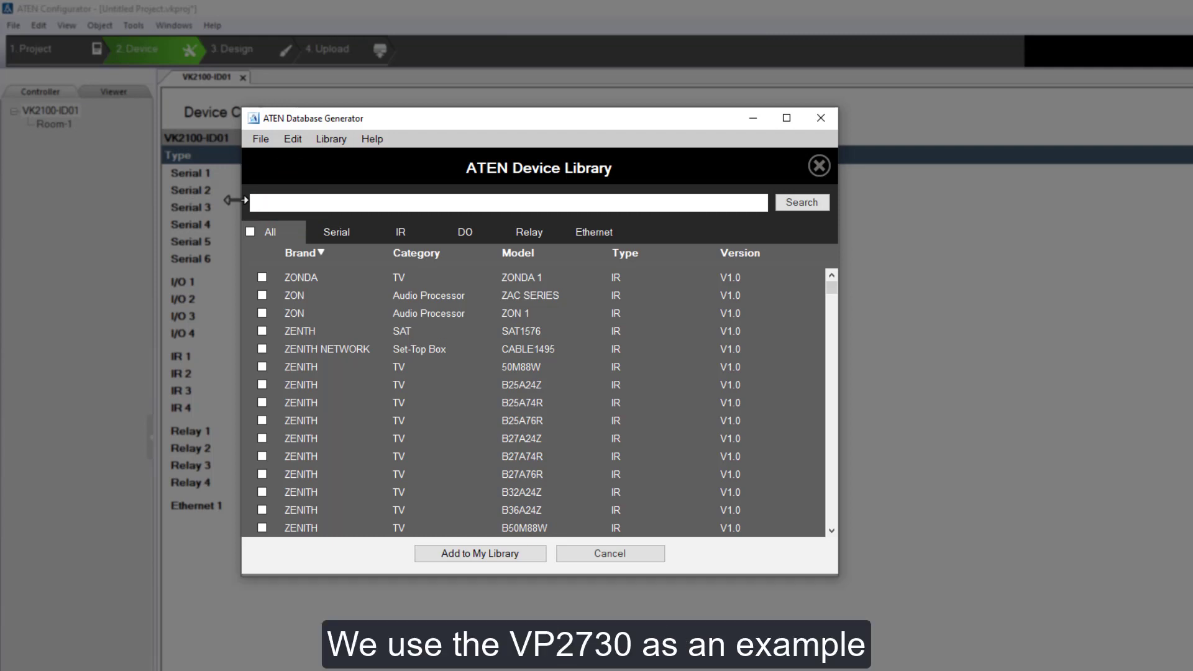
{"action": "type", "text": "V"}
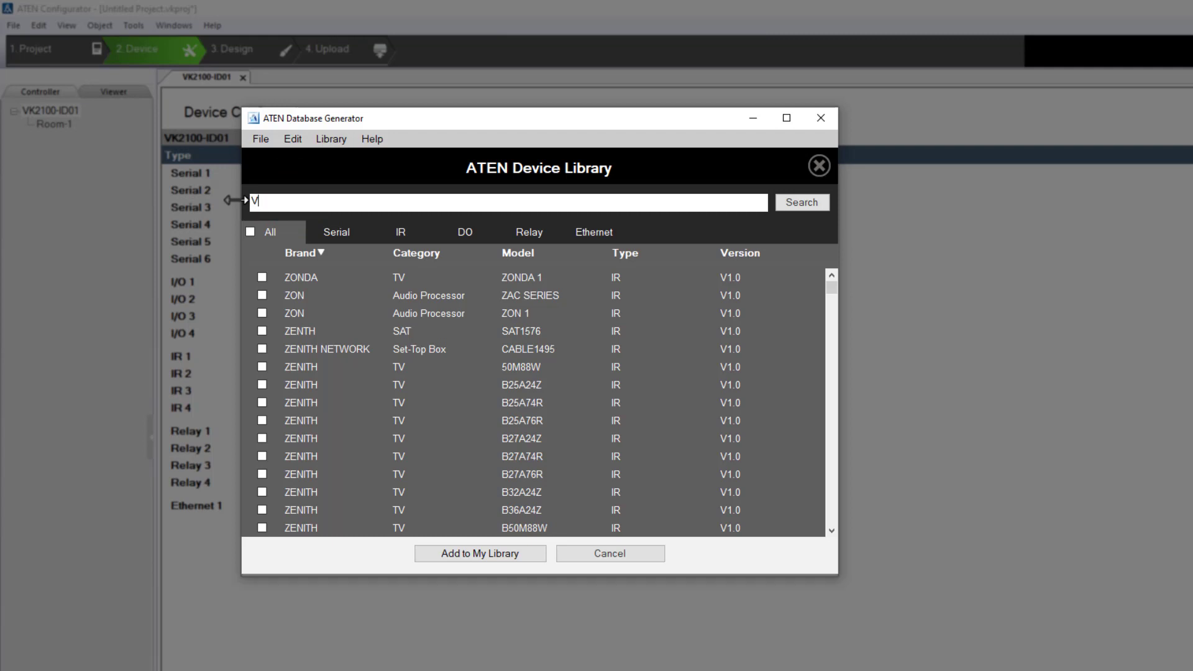
{"action": "type", "text": "P2730"}
{"action": "key", "text": "Return"}
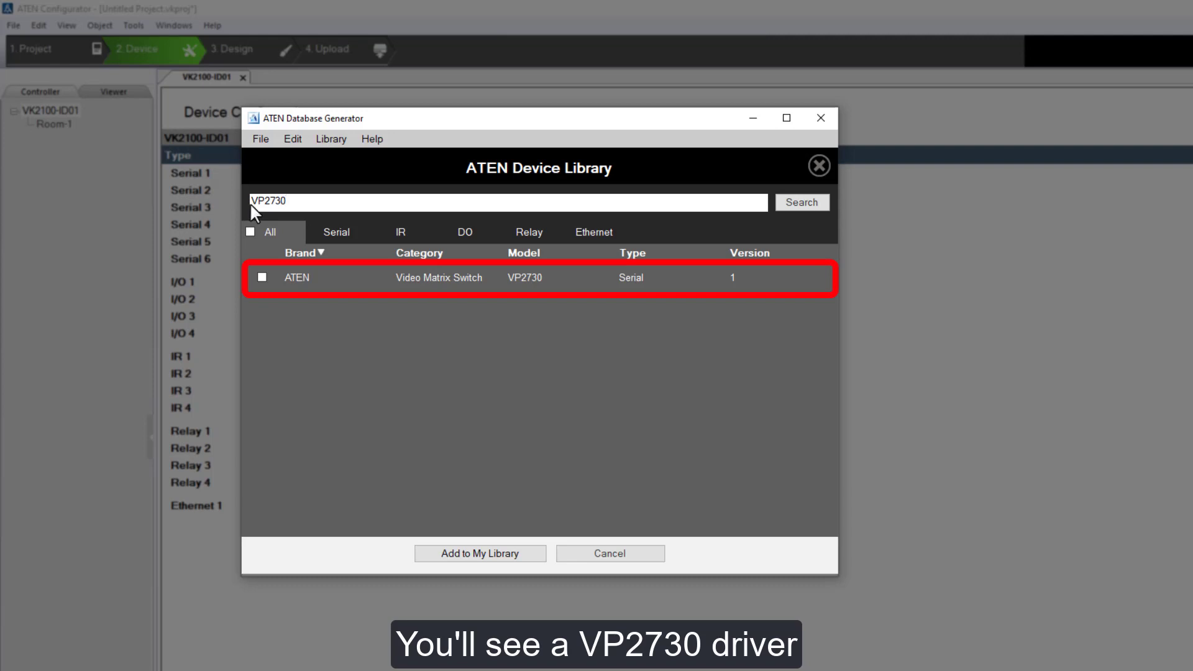
{"action": "left_click", "coordinate": [260, 280]}
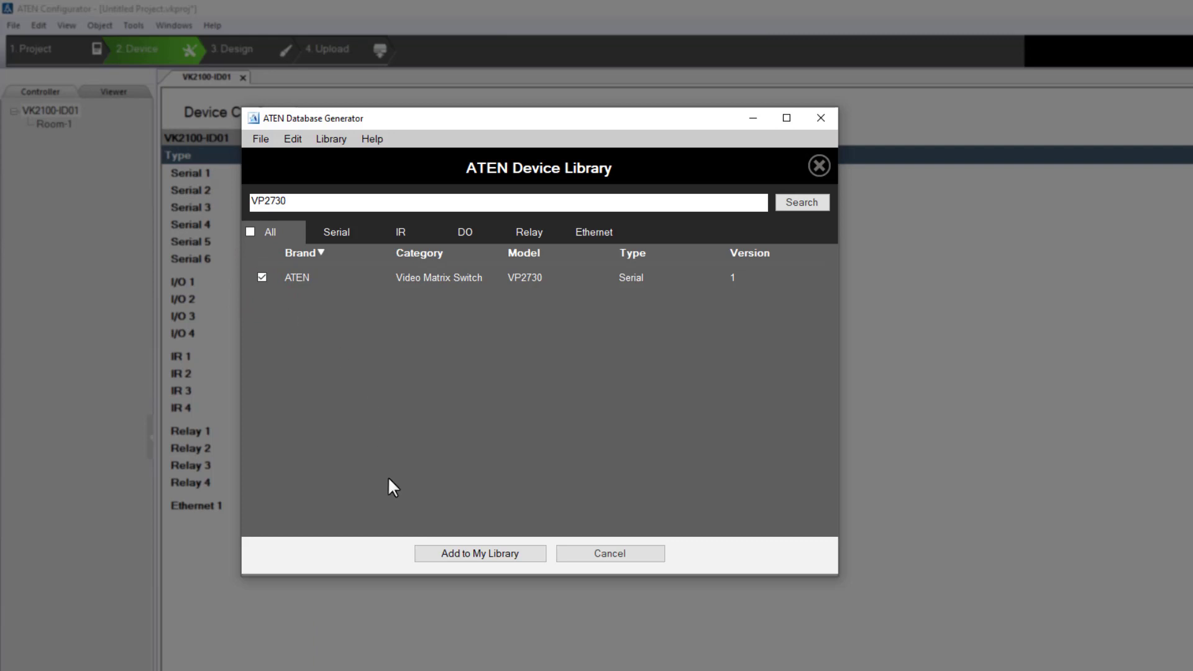
{"action": "left_click", "coordinate": [426, 554]}
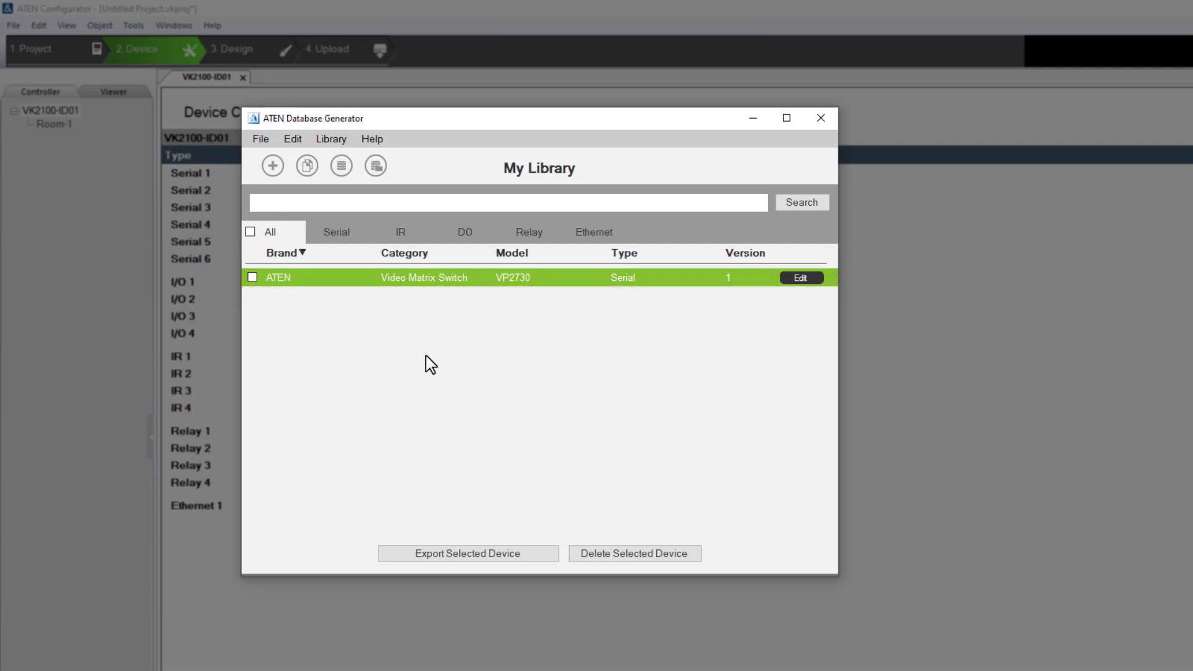
Open the VP2730 driver for editing in an enlarged window and check its version history
{"action": "double_click", "coordinate": [550, 288]}
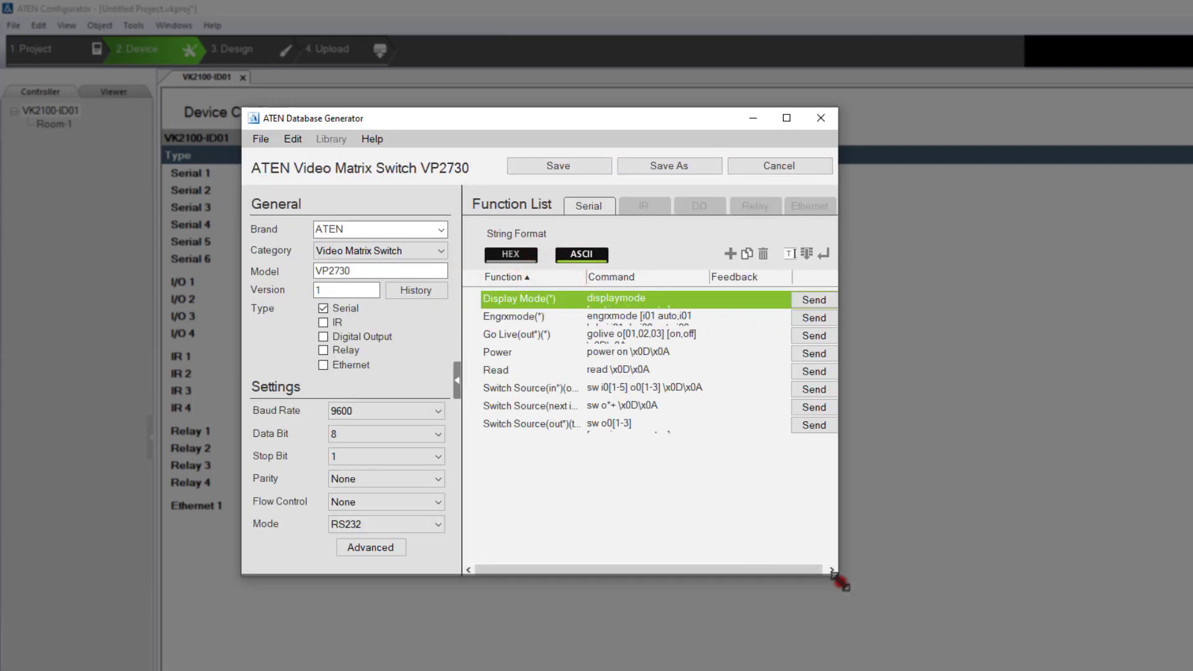
{"action": "left_click_drag", "start_coordinate": [836, 576], "coordinate": [1192, 670]}
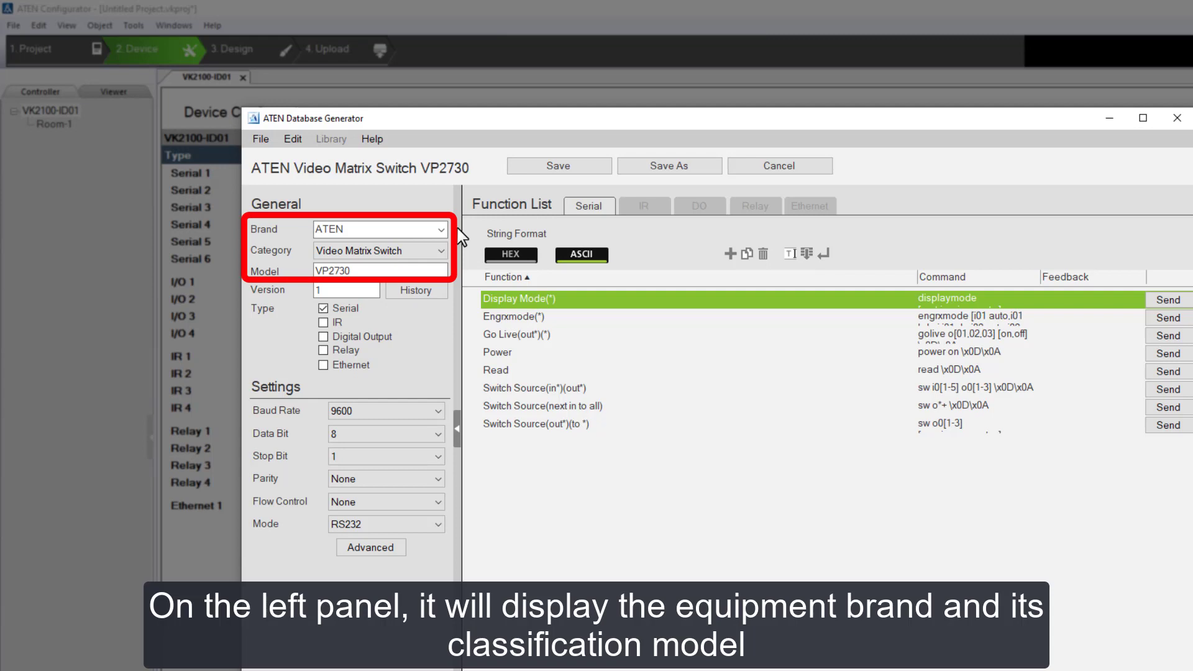
{"action": "left_click", "coordinate": [446, 295]}
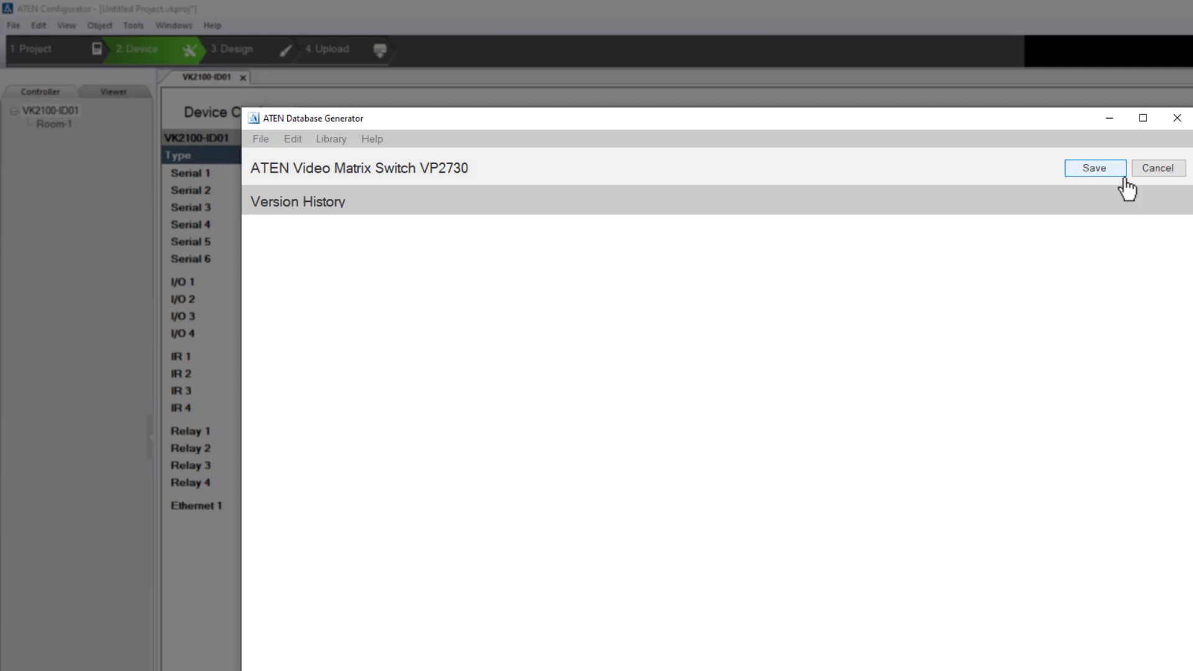
{"action": "left_click", "coordinate": [1123, 177]}
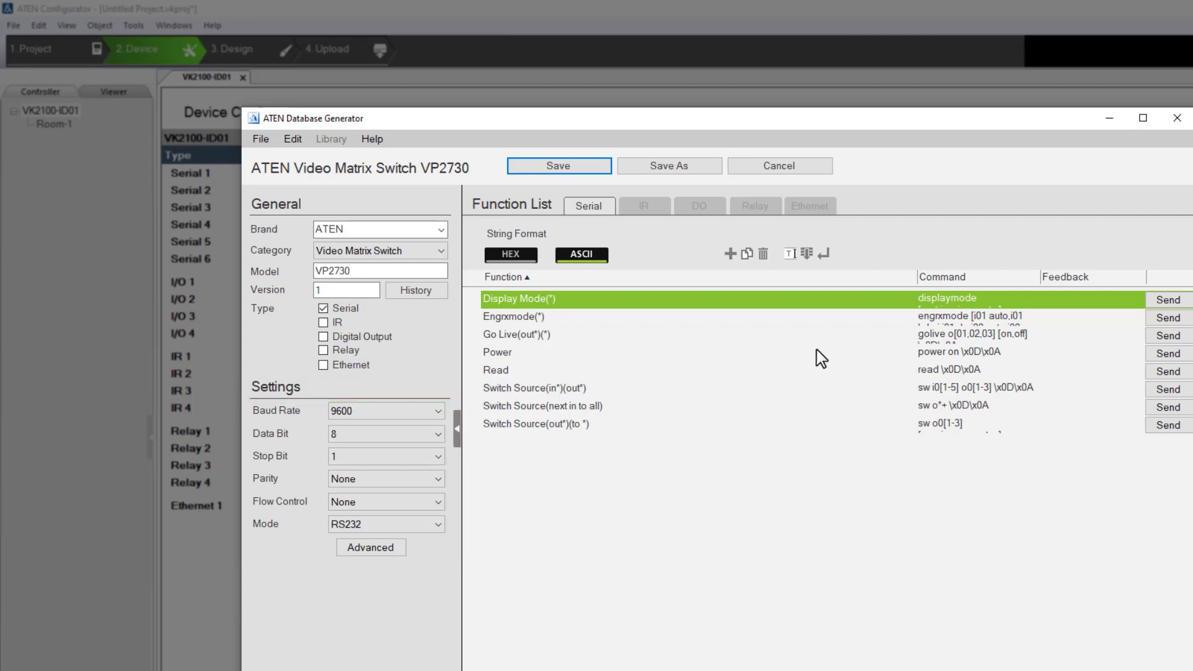
Widen the Command column and examine the Engrxmode(*) and Go Live(out*)(*) functions in the VP2730 function list
{"action": "left_click_drag", "start_coordinate": [916, 277], "coordinate": [771, 277]}
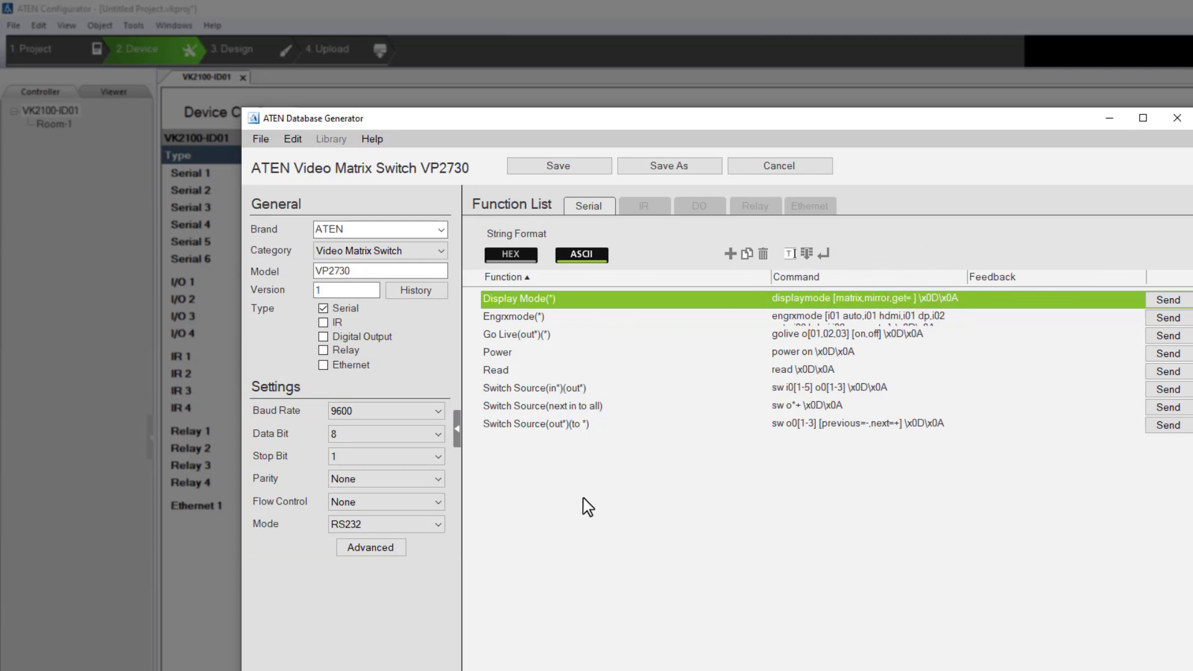
{"action": "left_click", "coordinate": [510, 316]}
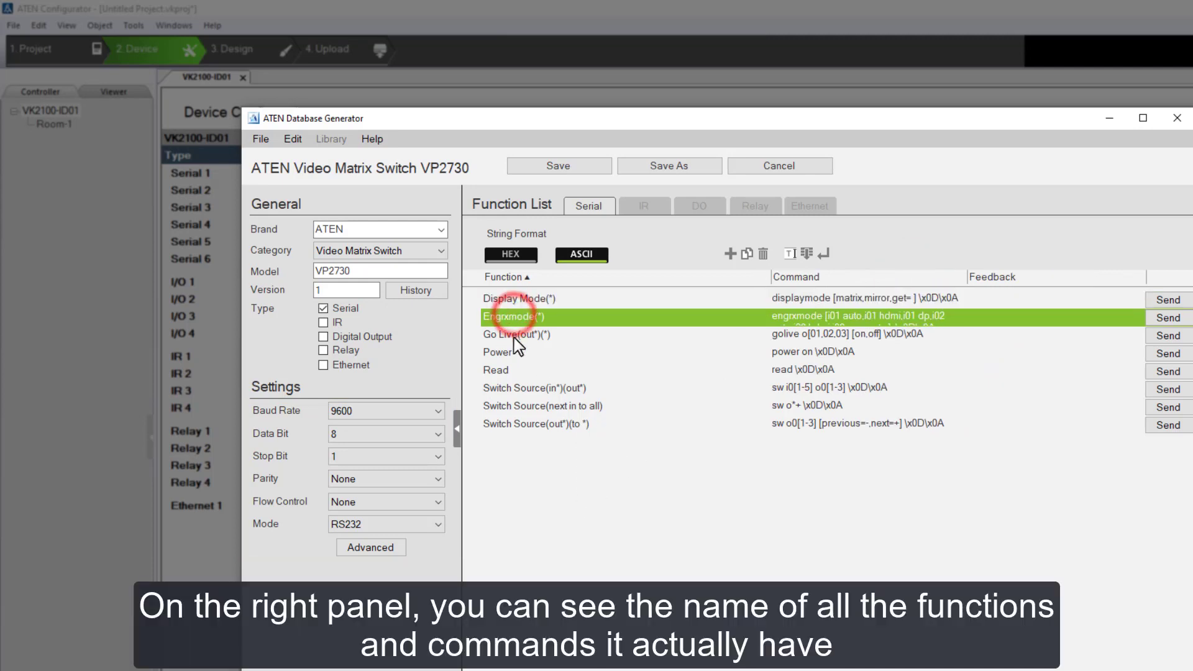
{"action": "left_click", "coordinate": [533, 335]}
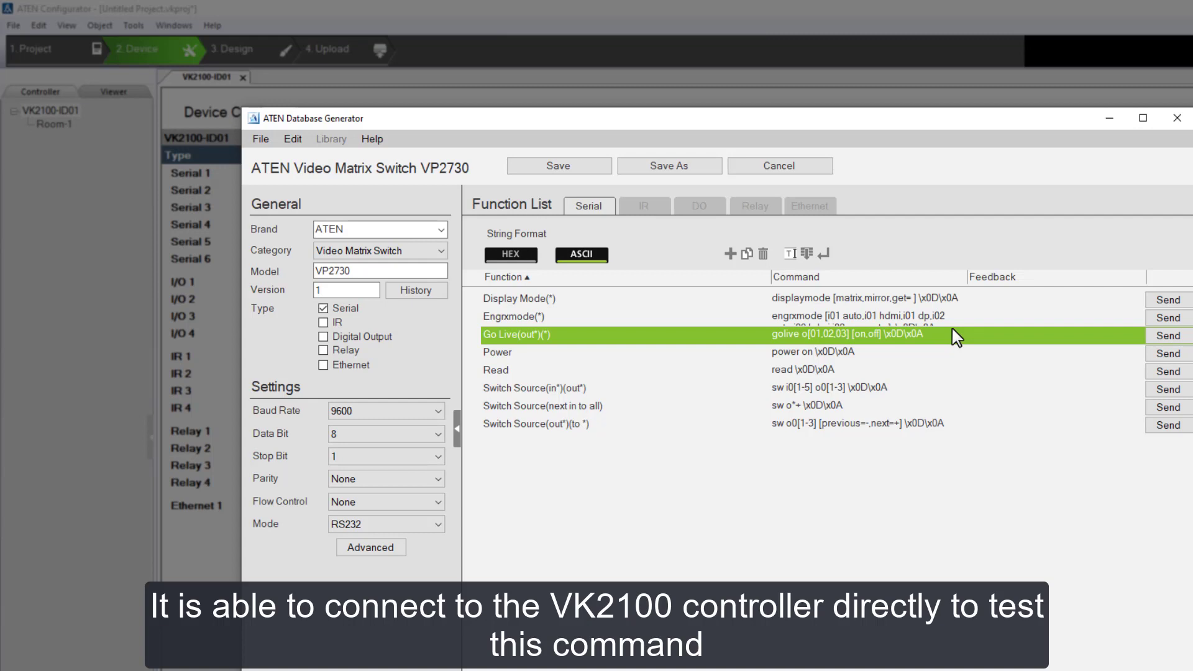
Start a test of the Switch Source(in*)(out*) command through the VK2100 controller ID-7 on serial port 4
{"action": "left_click", "coordinate": [848, 387]}
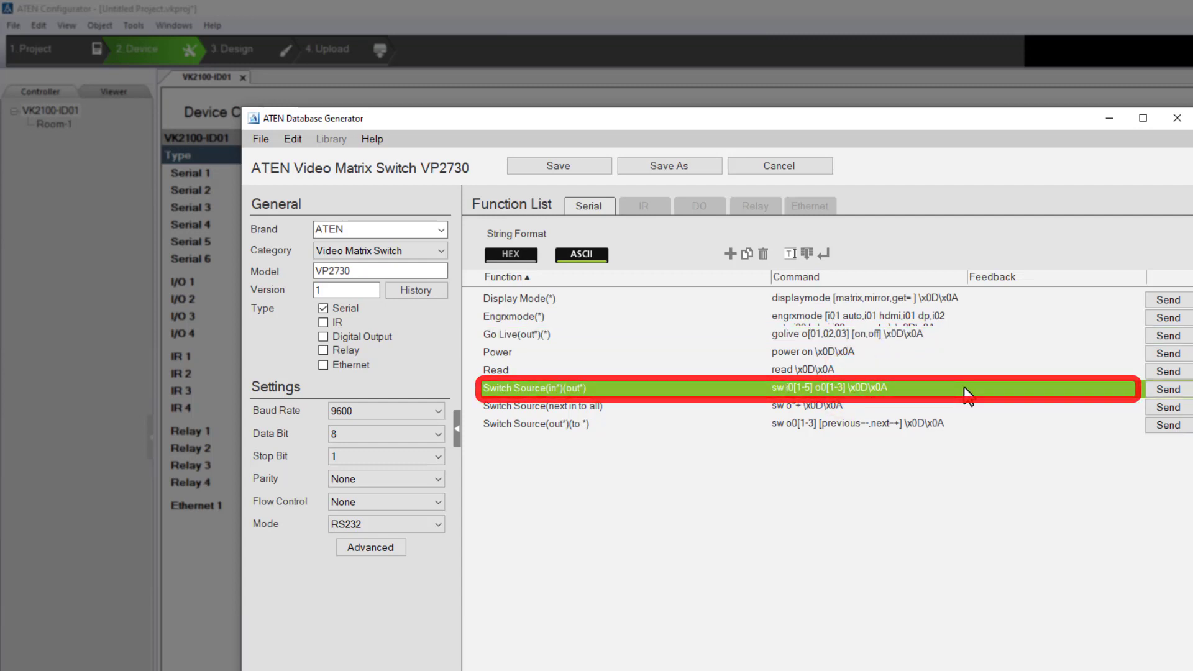
{"action": "left_click", "coordinate": [1178, 390]}
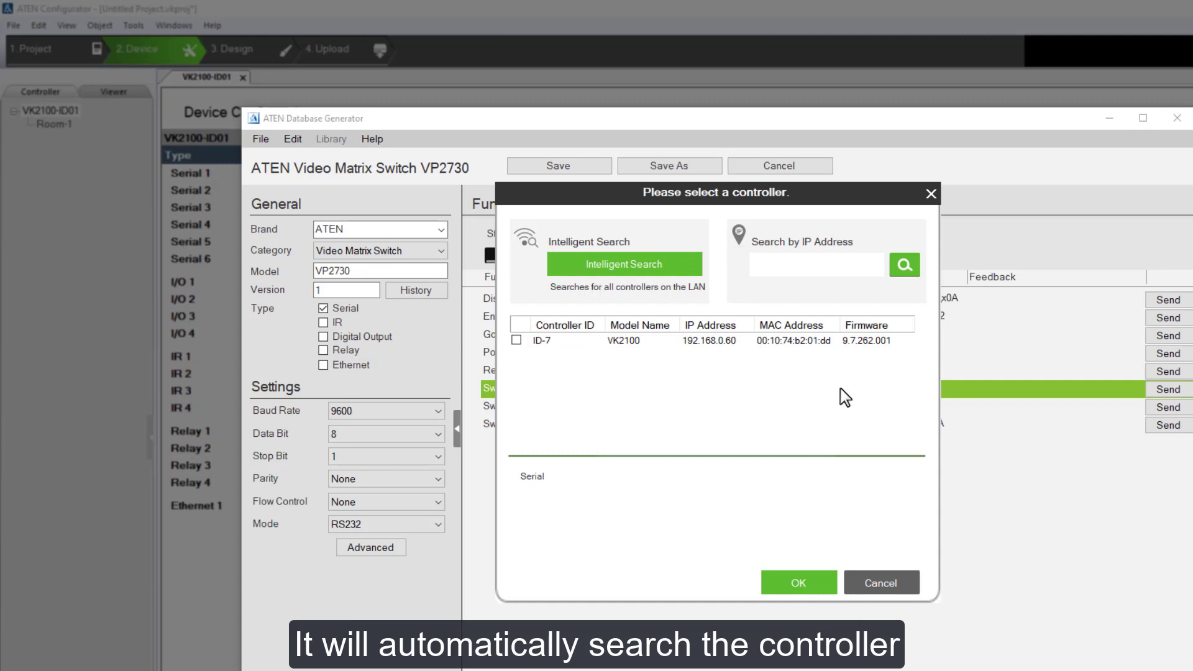
{"action": "left_click", "coordinate": [785, 265]}
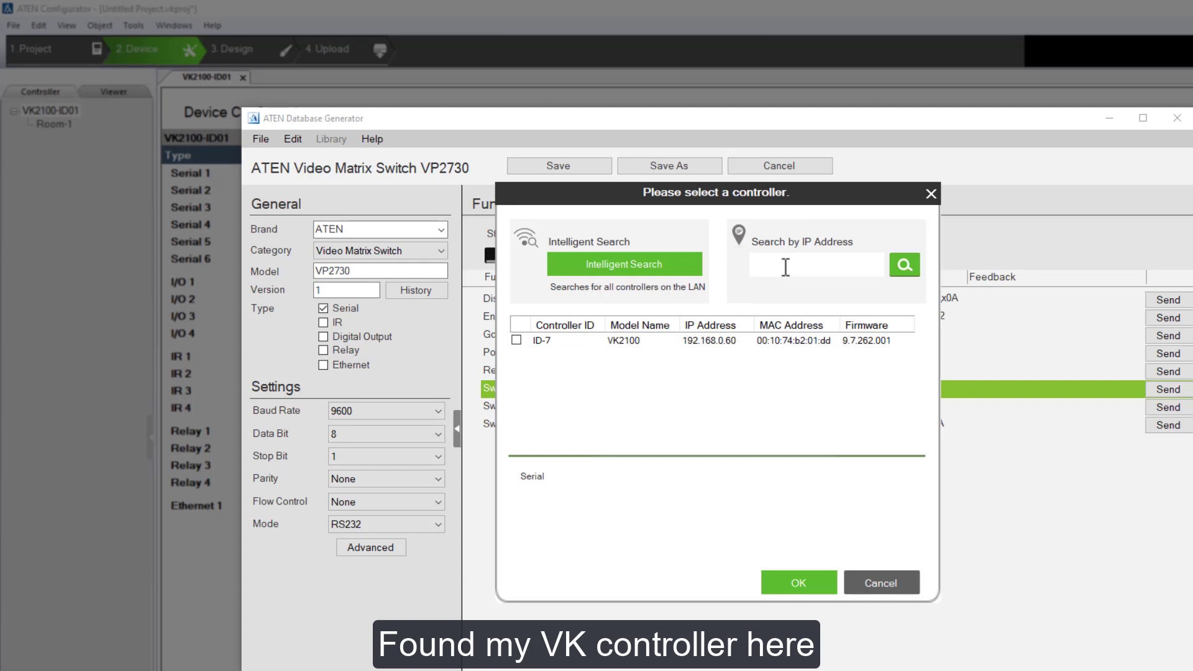
{"action": "left_click", "coordinate": [516, 340]}
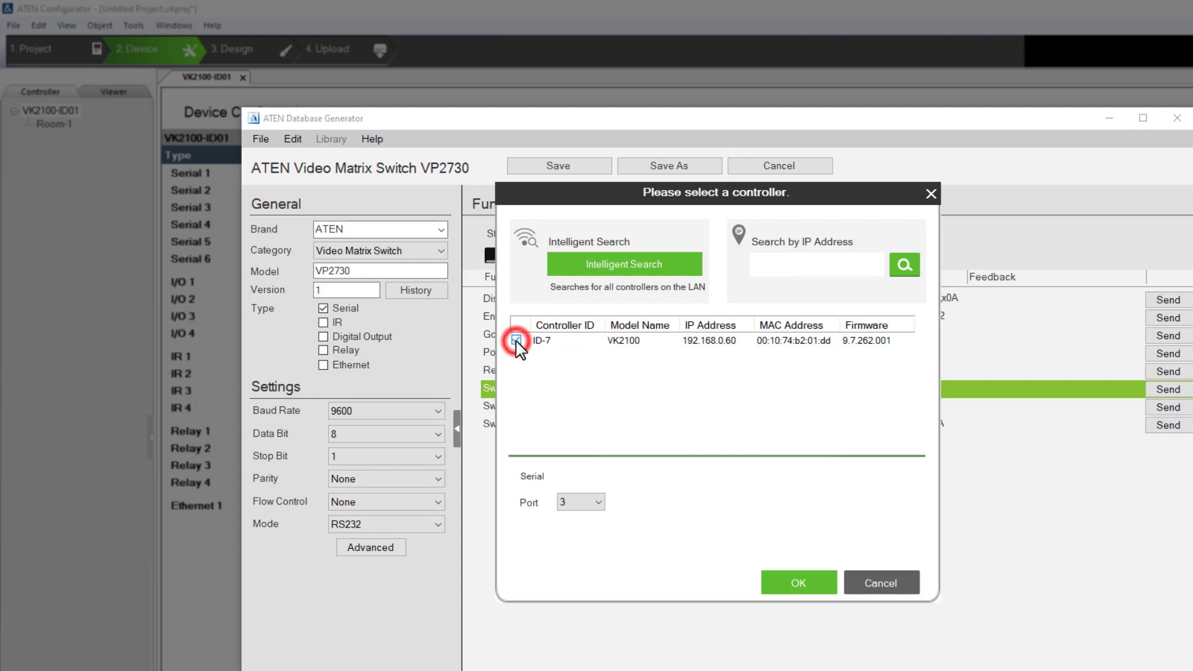
{"action": "left_click", "coordinate": [597, 502]}
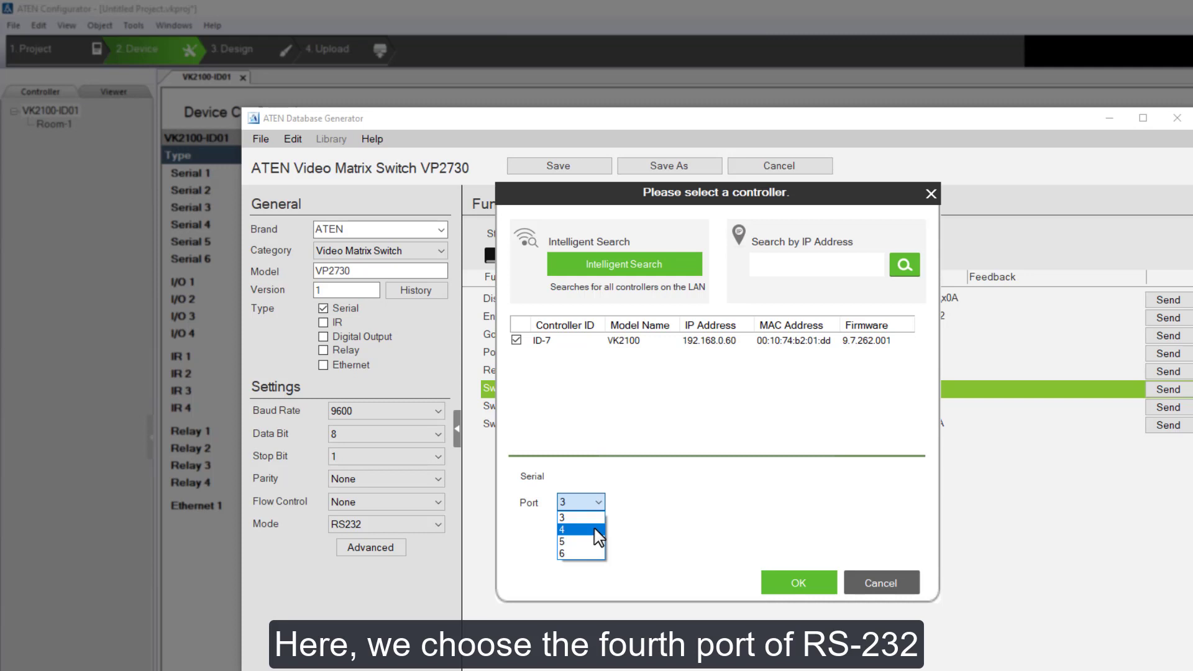
{"action": "left_click", "coordinate": [596, 529]}
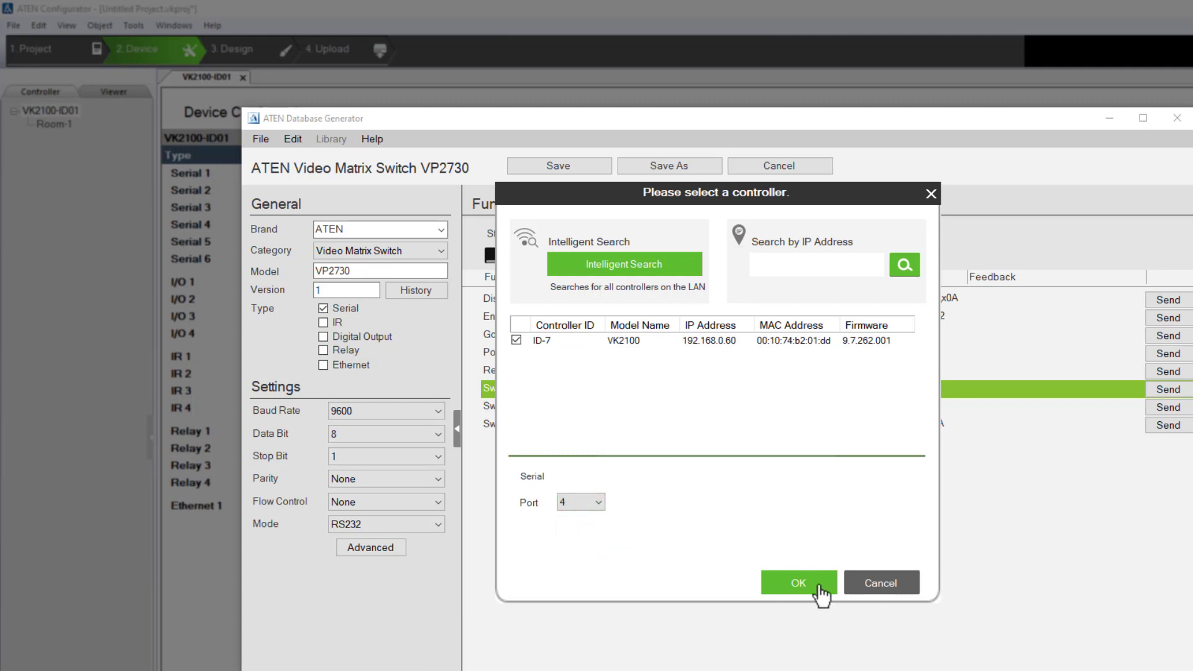
{"action": "left_click", "coordinate": [822, 589]}
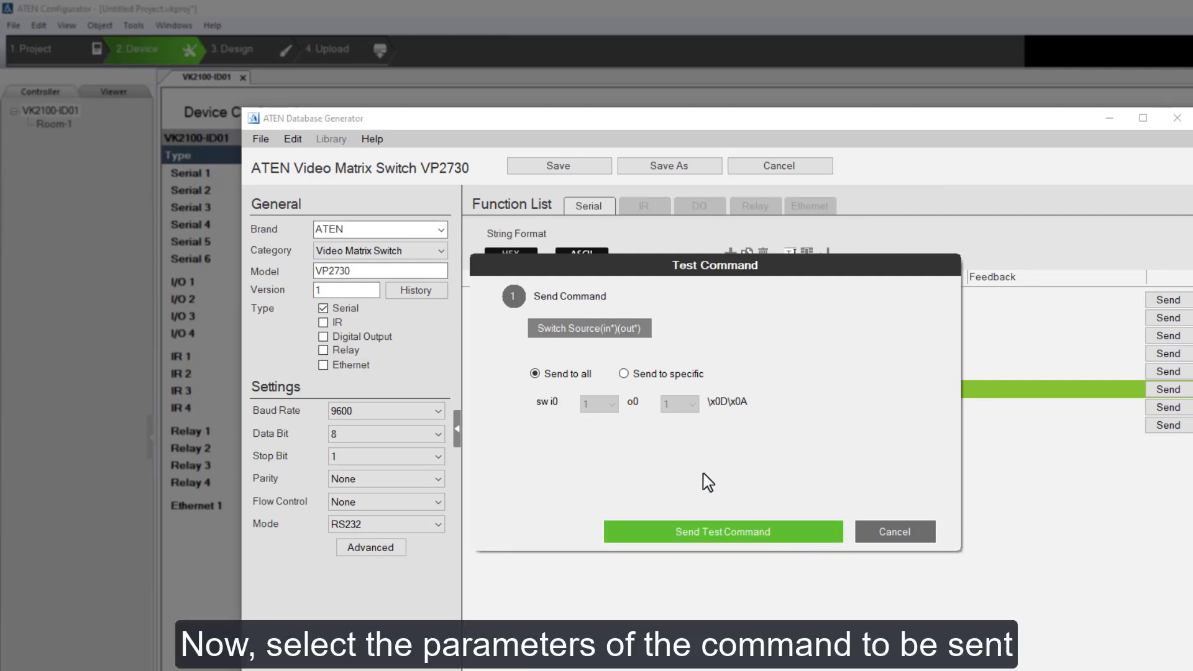
Examine the input and output choices for a specific test command and return to sending to all
{"action": "left_click", "coordinate": [623, 374]}
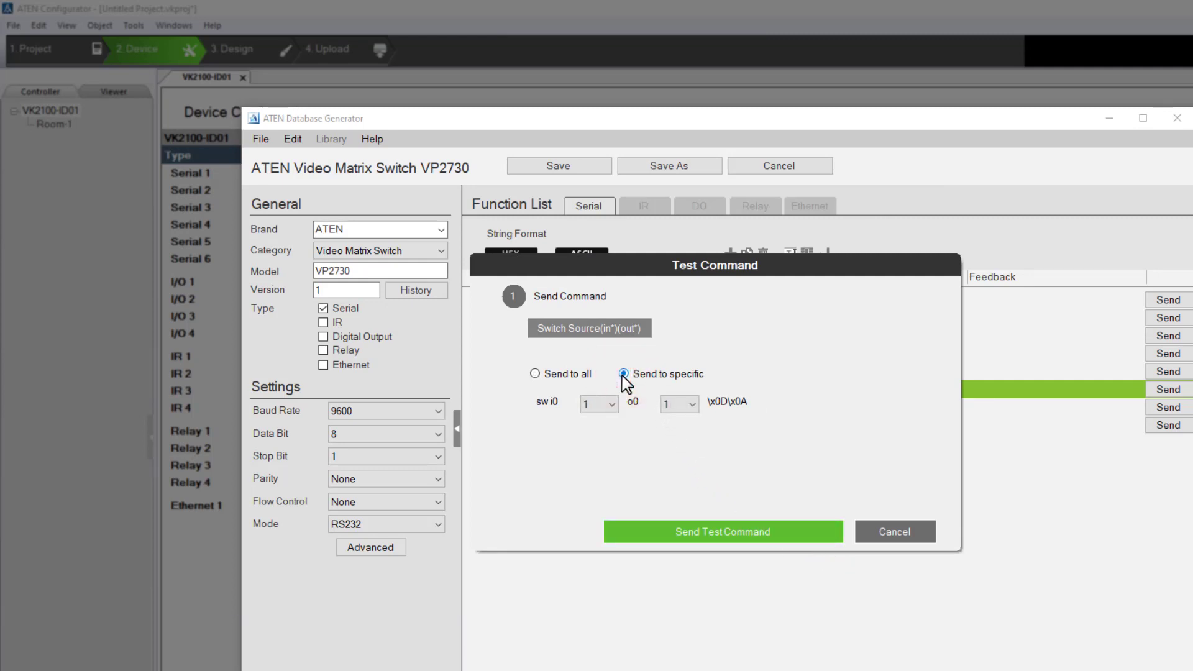
{"action": "left_click", "coordinate": [605, 407]}
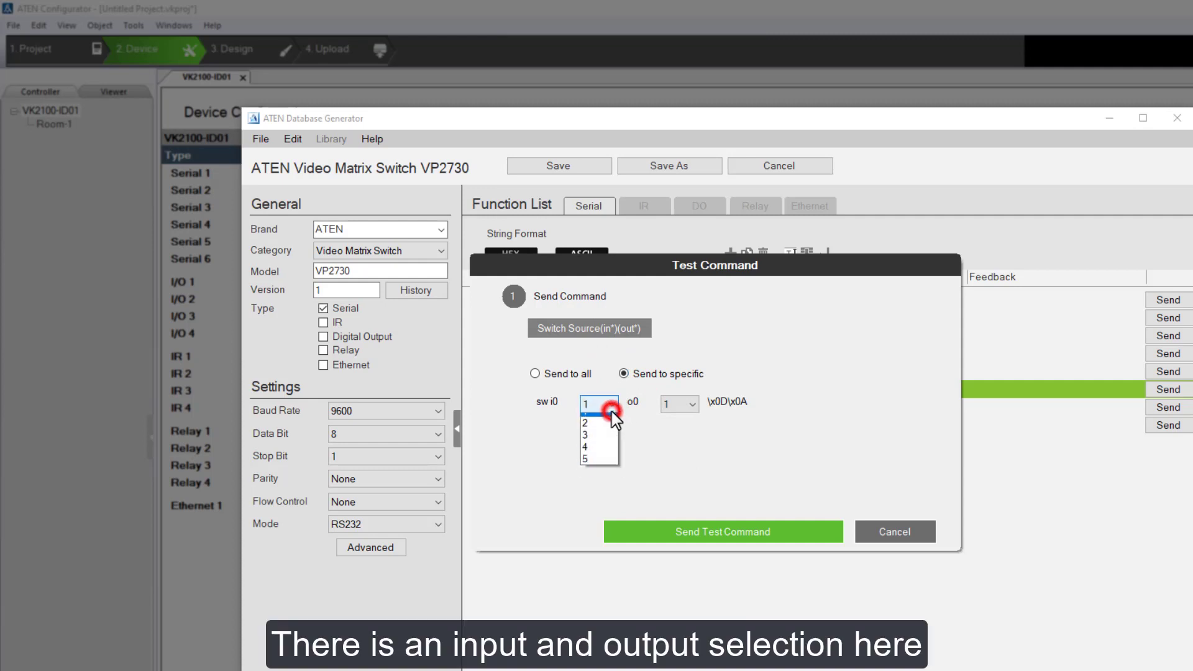
{"action": "left_click", "coordinate": [689, 405]}
{"action": "left_click", "coordinate": [688, 405]}
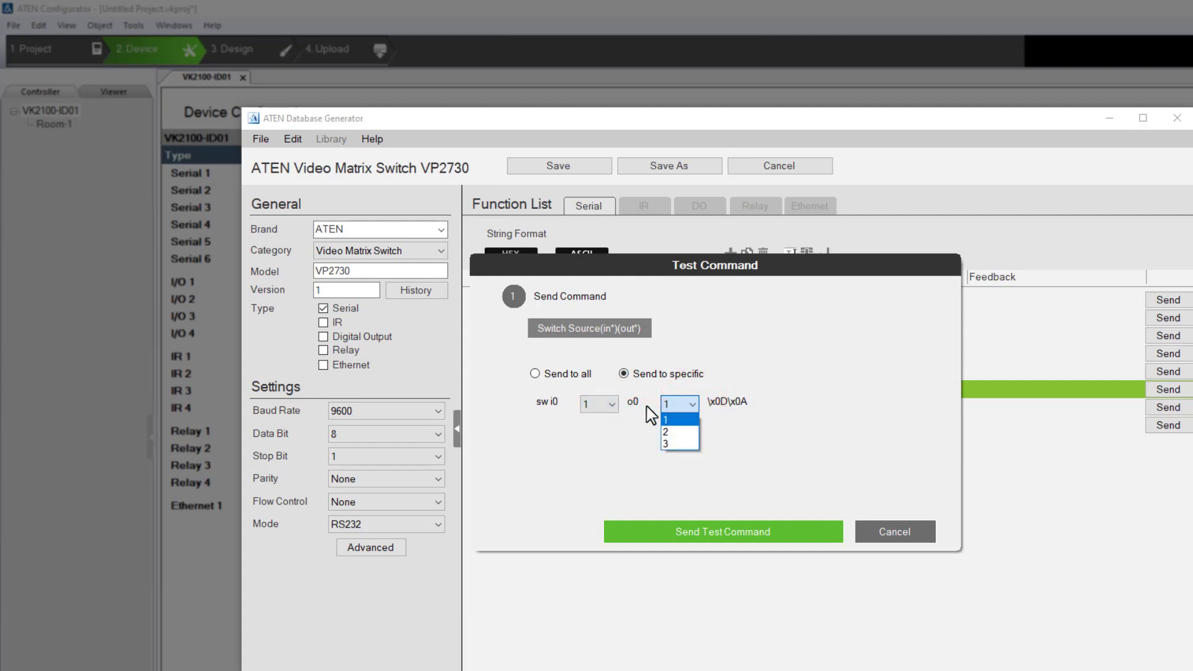
{"action": "left_click", "coordinate": [614, 407]}
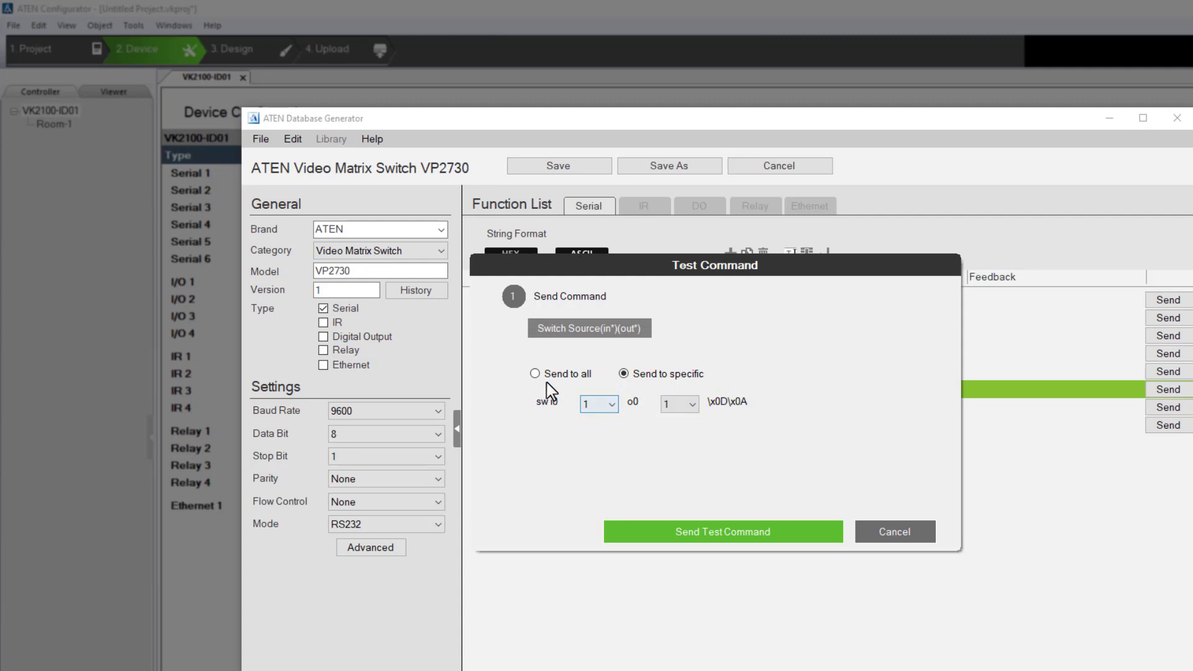
{"action": "left_click", "coordinate": [533, 374]}
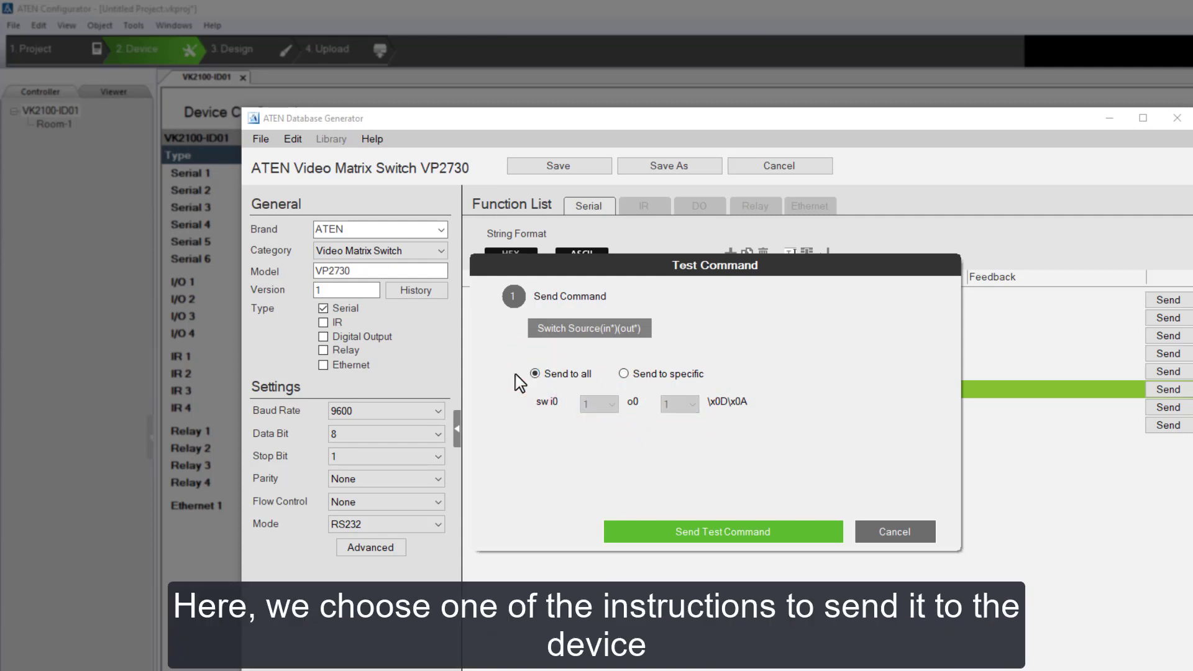
Send the Switch Source test command to specific ports, with input 2 and output 1
{"action": "left_click", "coordinate": [642, 375]}
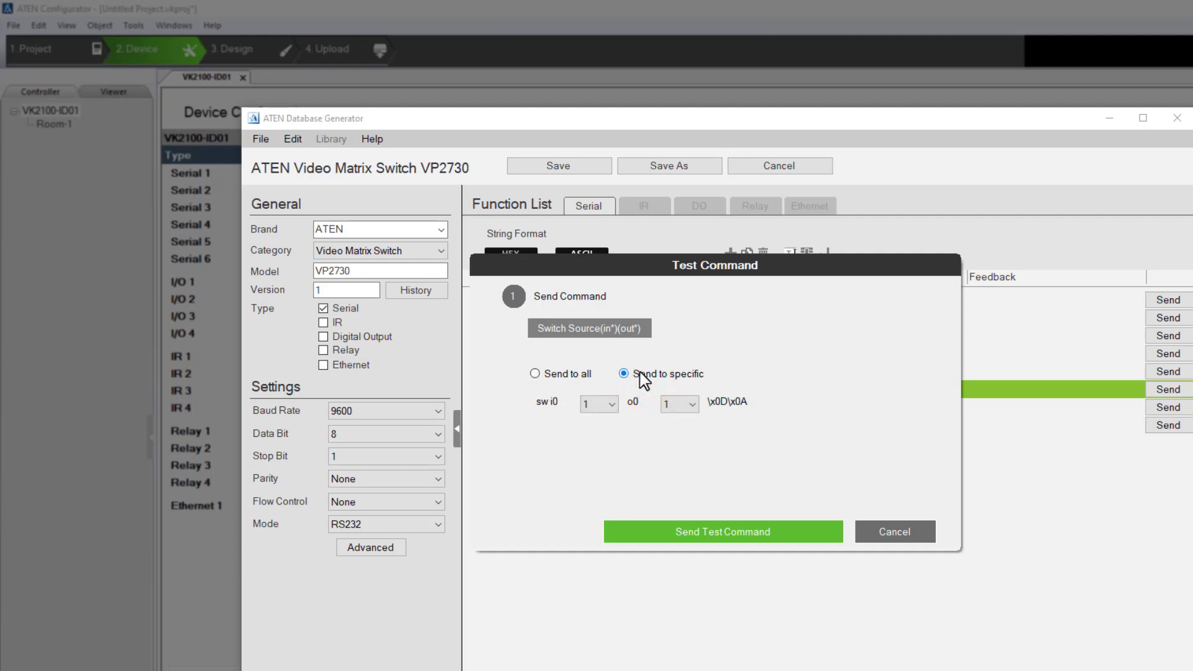
{"action": "left_click", "coordinate": [603, 405]}
{"action": "left_click", "coordinate": [603, 431]}
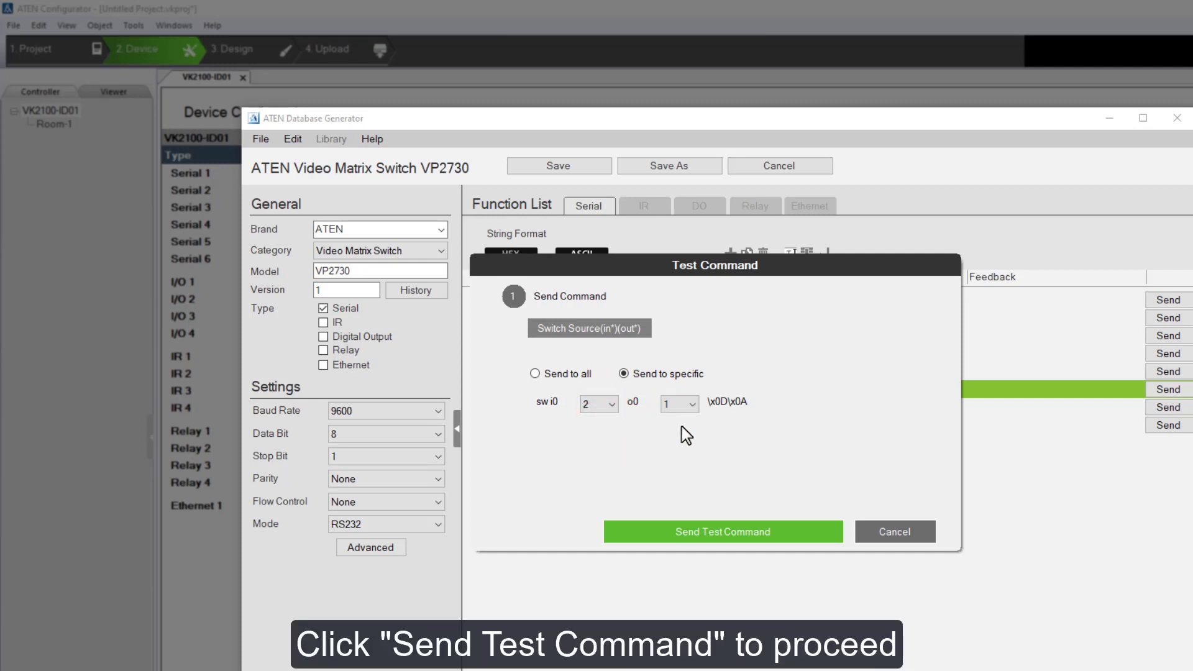
{"action": "left_click", "coordinate": [790, 539]}
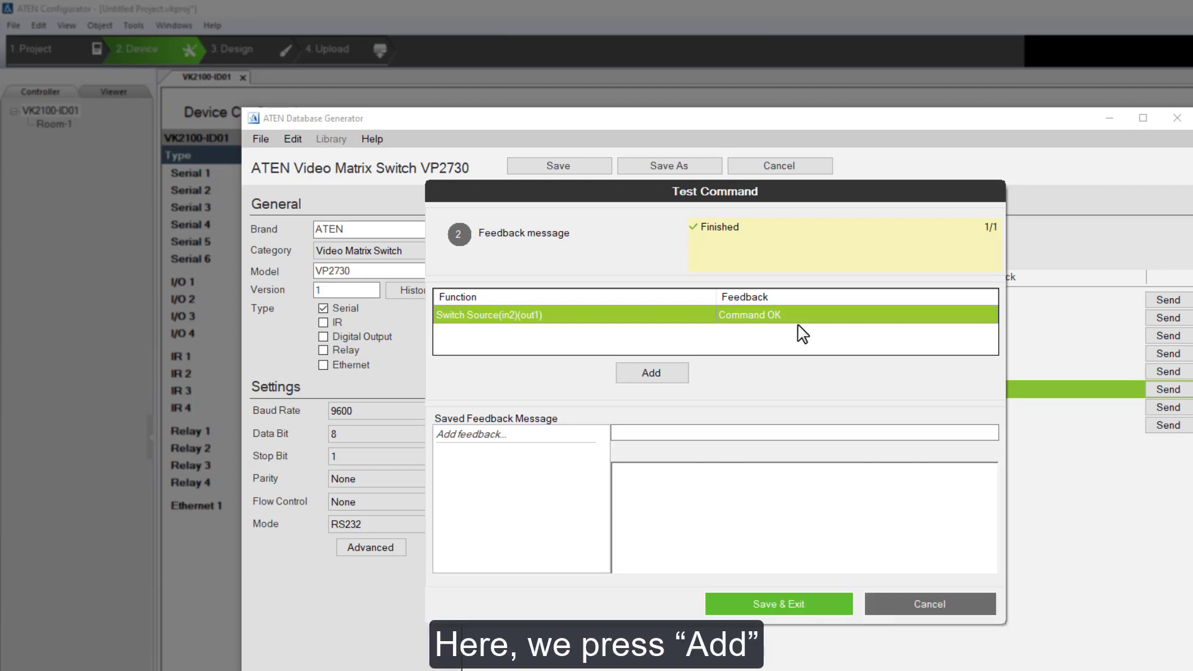
Add the Command OK response of Switch Source(in2)(out1) as a saved feedback message named in2out1, save it and close the command test
{"action": "left_click", "coordinate": [678, 376]}
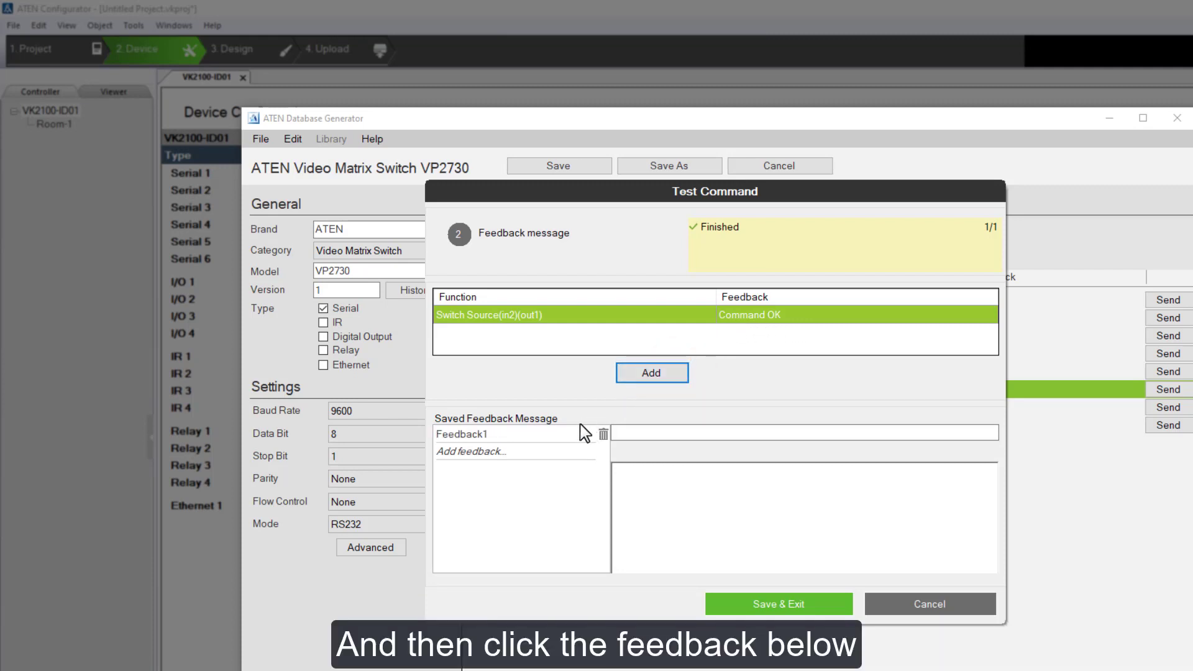
{"action": "left_click", "coordinate": [565, 435]}
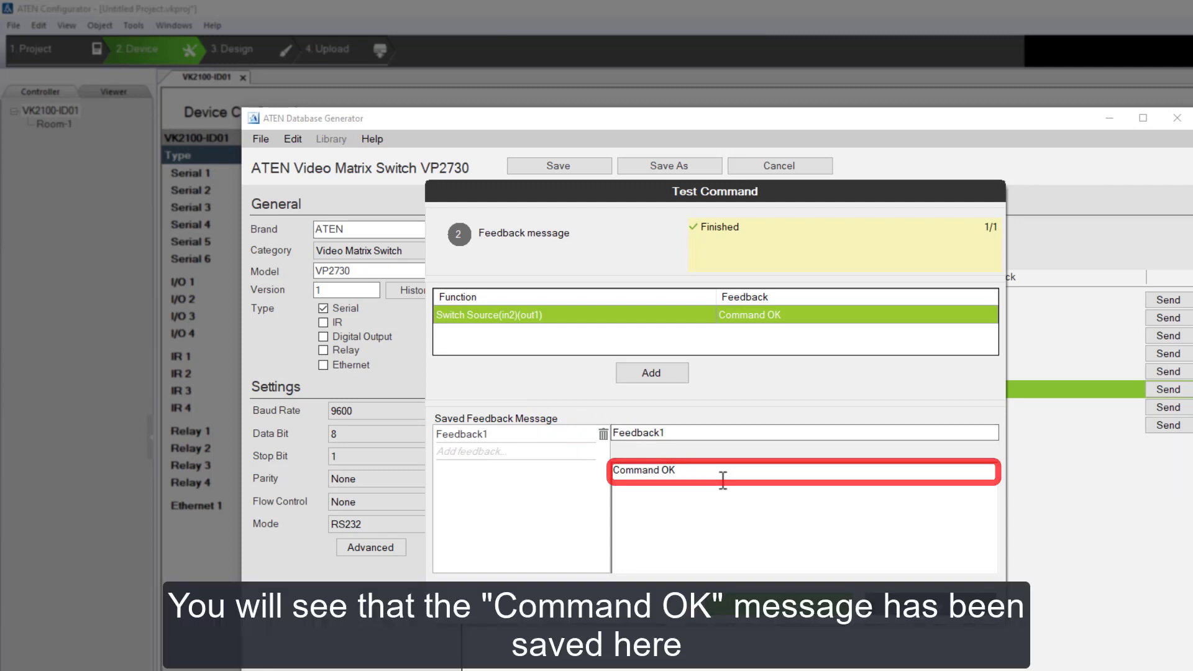
{"action": "left_click", "coordinate": [718, 432]}
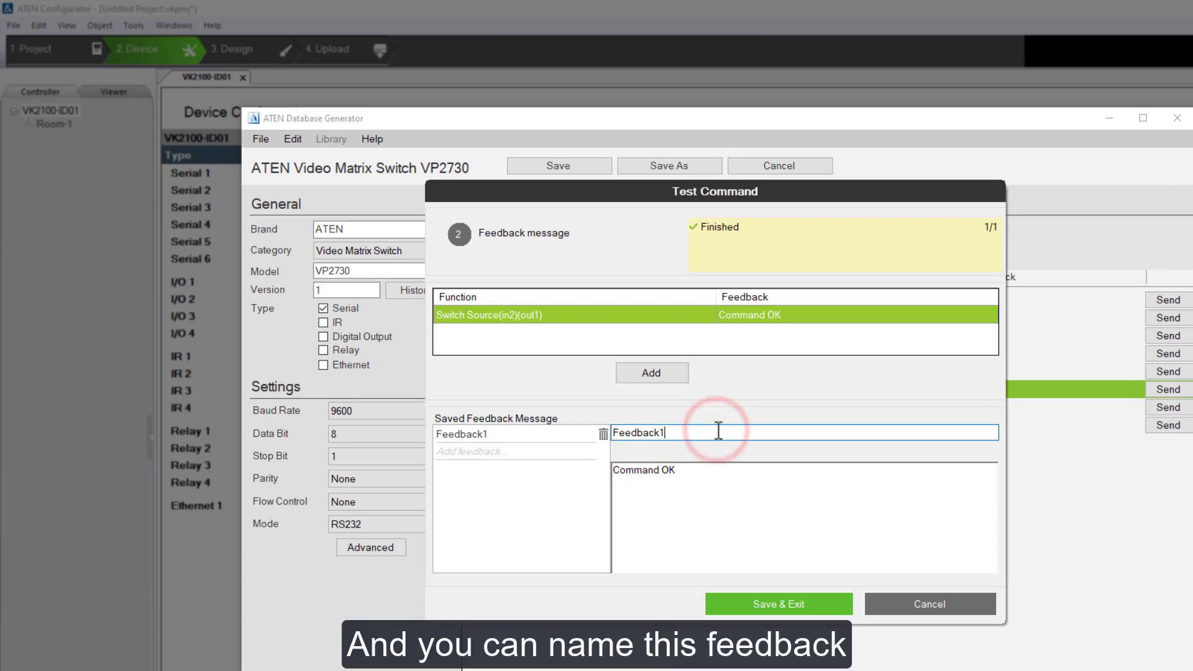
{"action": "key", "text": "BackSpace"}
{"action": "key", "text": "BackSpace"}
{"action": "key", "text": "BackSpace"}
{"action": "key", "text": "BackSpace"}
{"action": "key", "text": "BackSpace"}
{"action": "key", "text": "BackSpace"}
{"action": "key", "text": "BackSpace"}
{"action": "key", "text": "BackSpace"}
{"action": "key", "text": "BackSpace"}
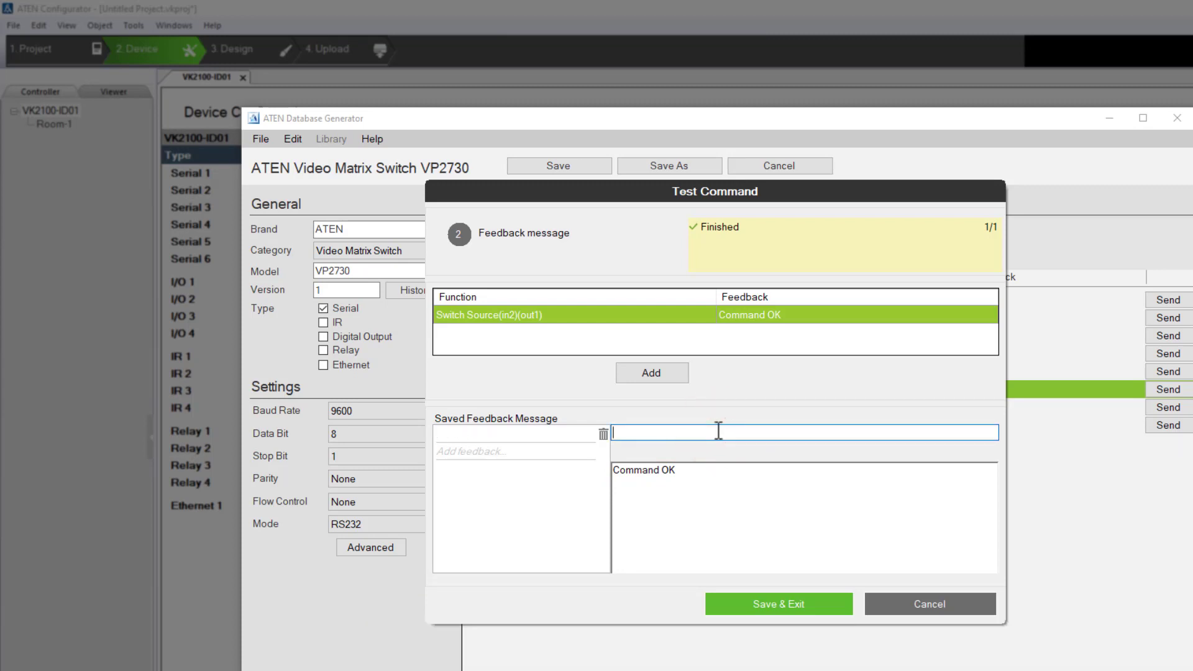
{"action": "type", "text": "in2out1"}
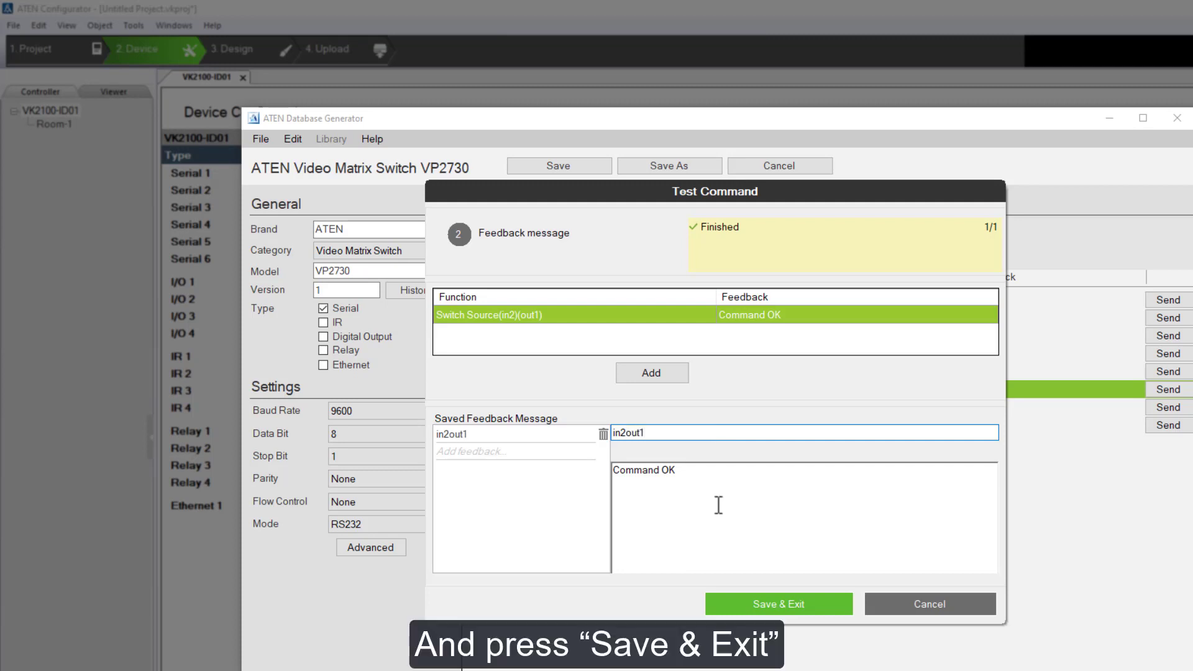
{"action": "left_click", "coordinate": [825, 605]}
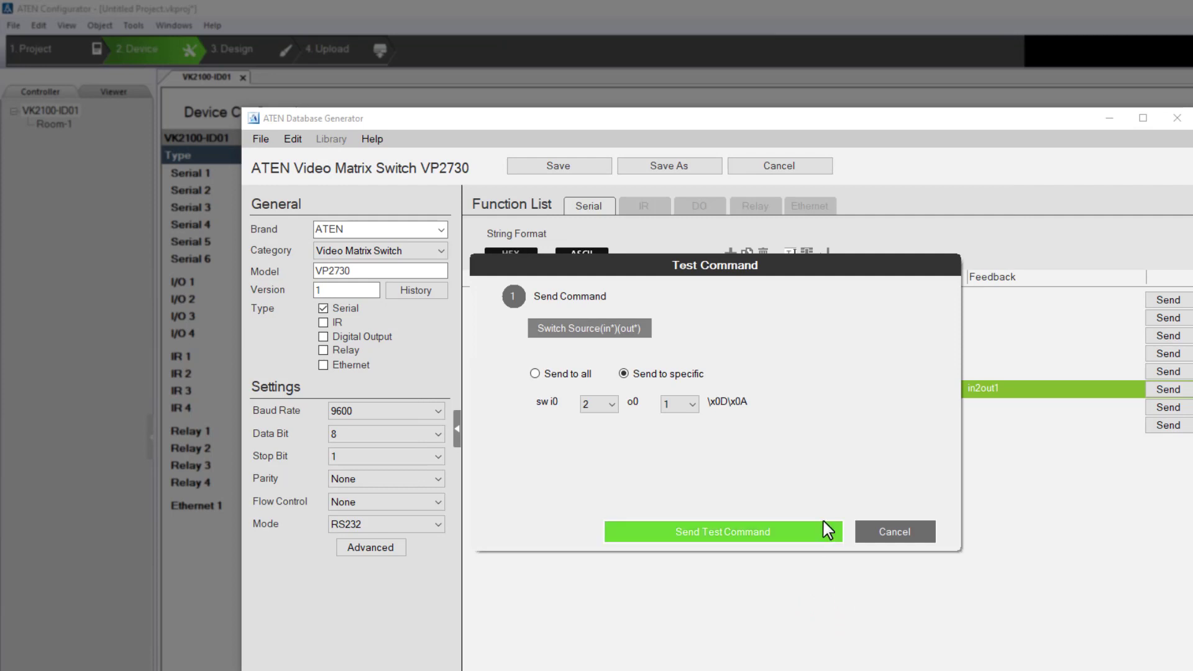
{"action": "left_click", "coordinate": [894, 531]}
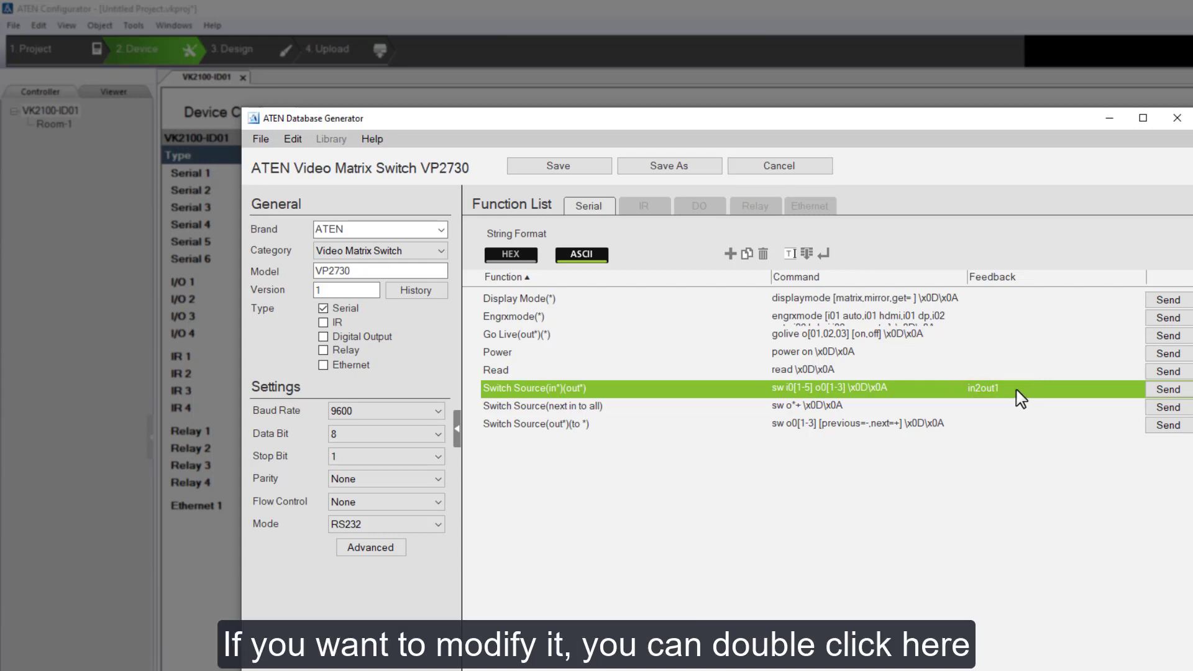
Open the feedback messages of the Switch Source(in*)(out*) function for editing and examine the in2out1 message
{"action": "double_click", "coordinate": [1017, 392]}
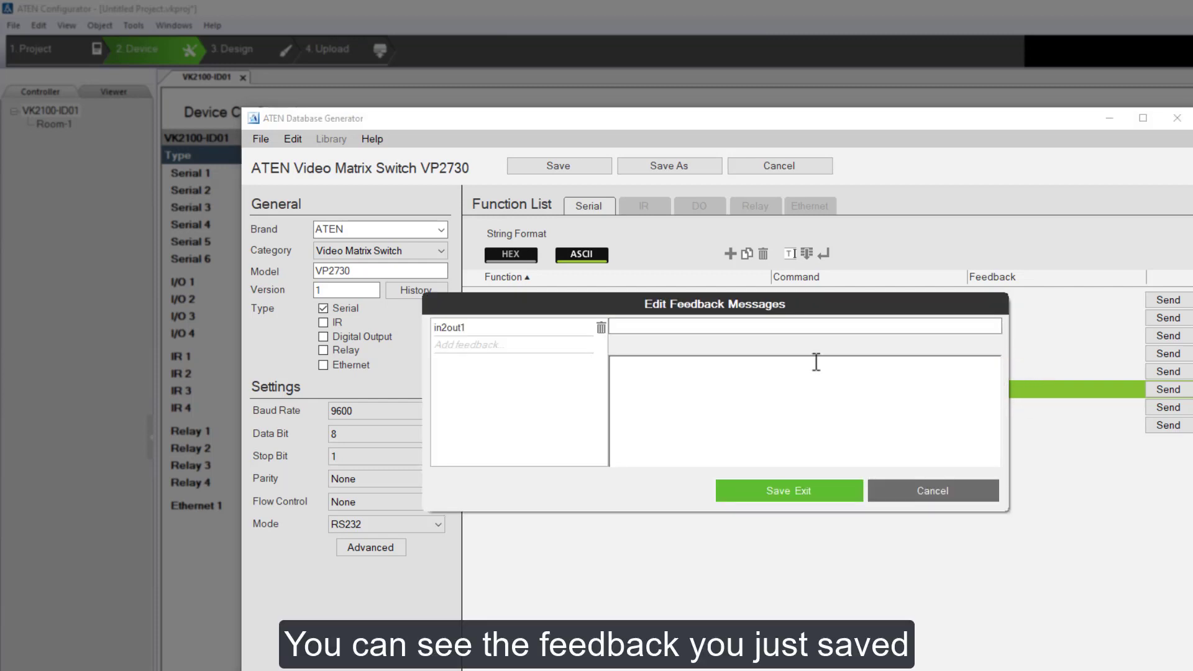
{"action": "left_click", "coordinate": [524, 327]}
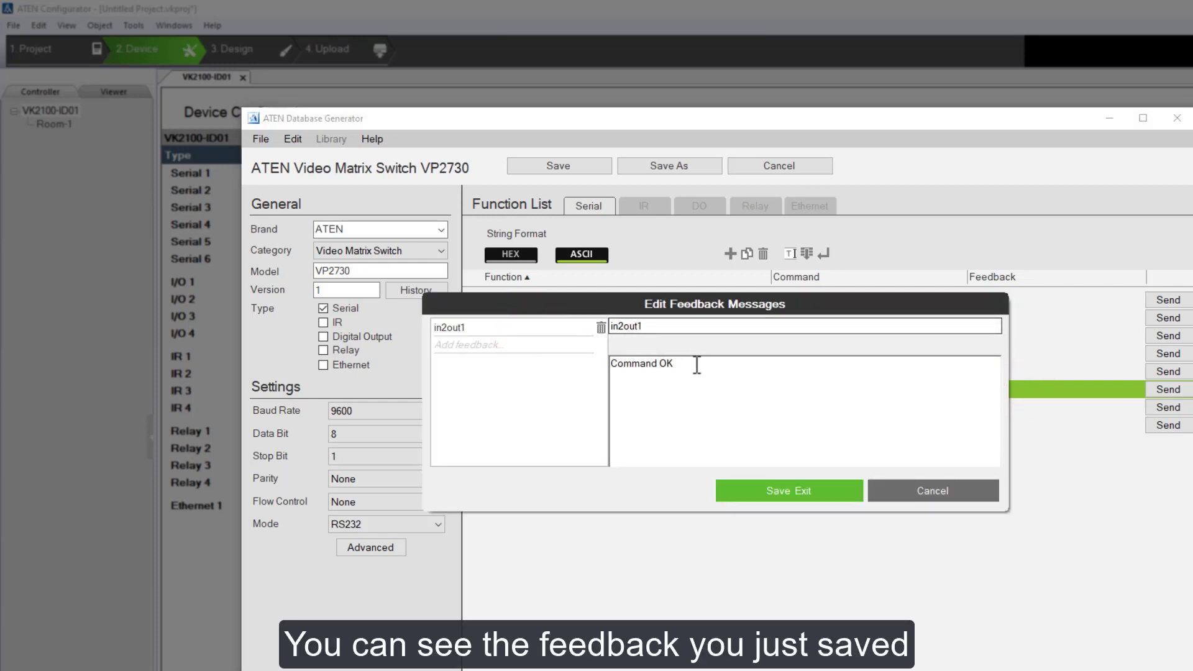